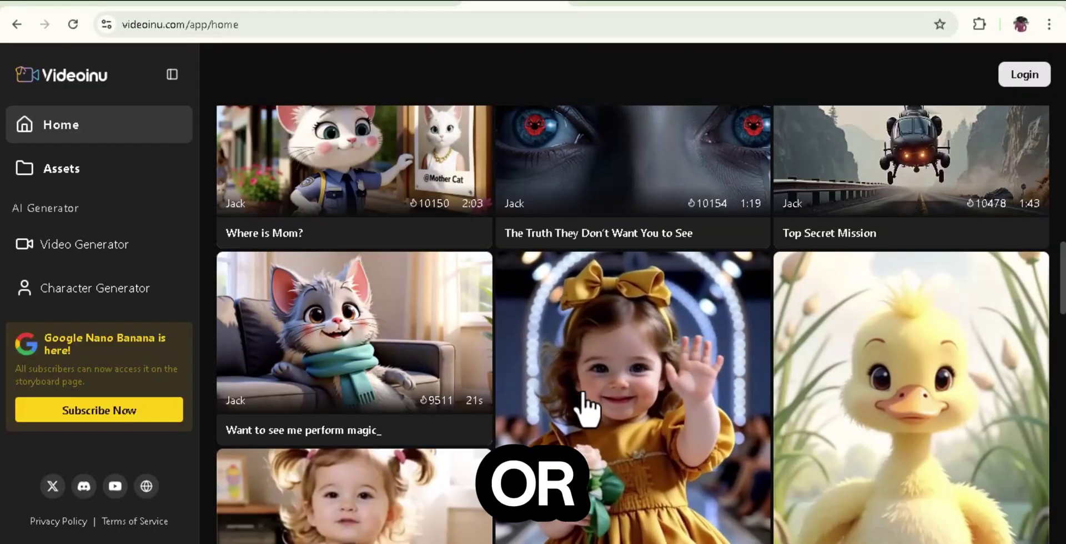
Open and play the 'Adorable Tiny Models Rock the Catwalk!' sample video from the Videoinu gallery
{"action": "left_click", "coordinate": [583, 408]}
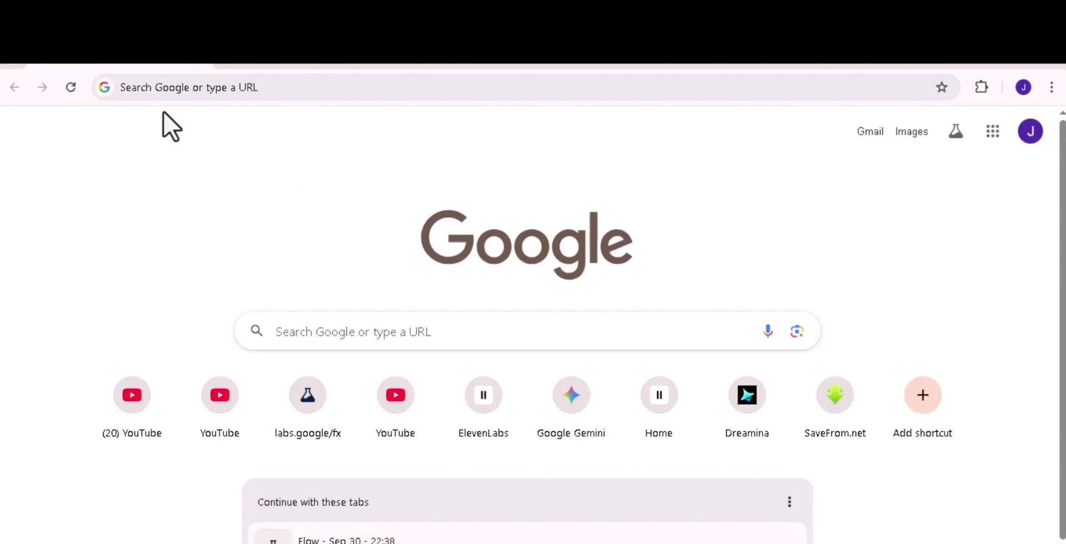
Search Google for 'videoinu' and open the Videoinu website from the results
{"action": "left_click", "coordinate": [165, 88]}
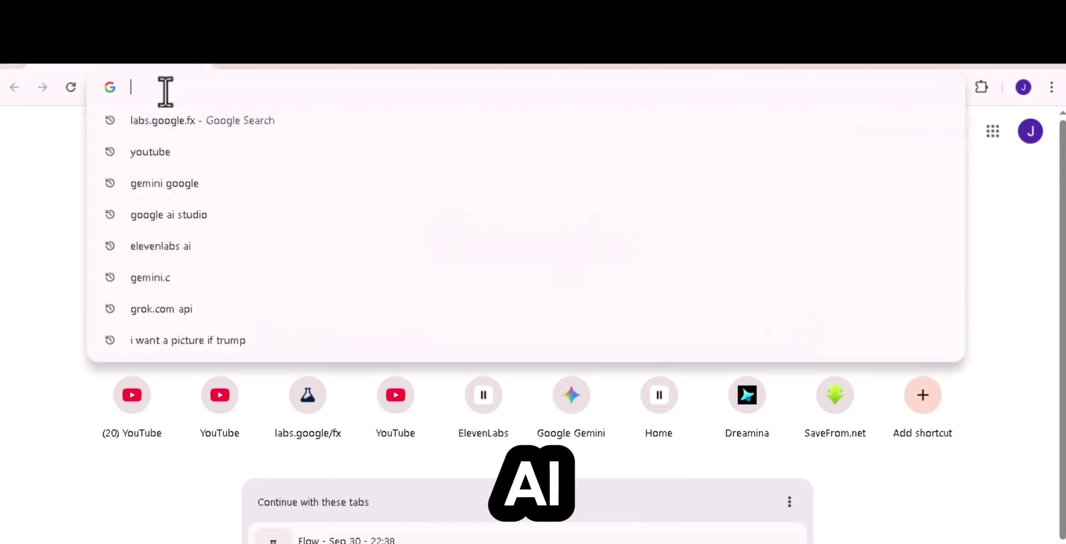
{"action": "type", "text": "vid"}
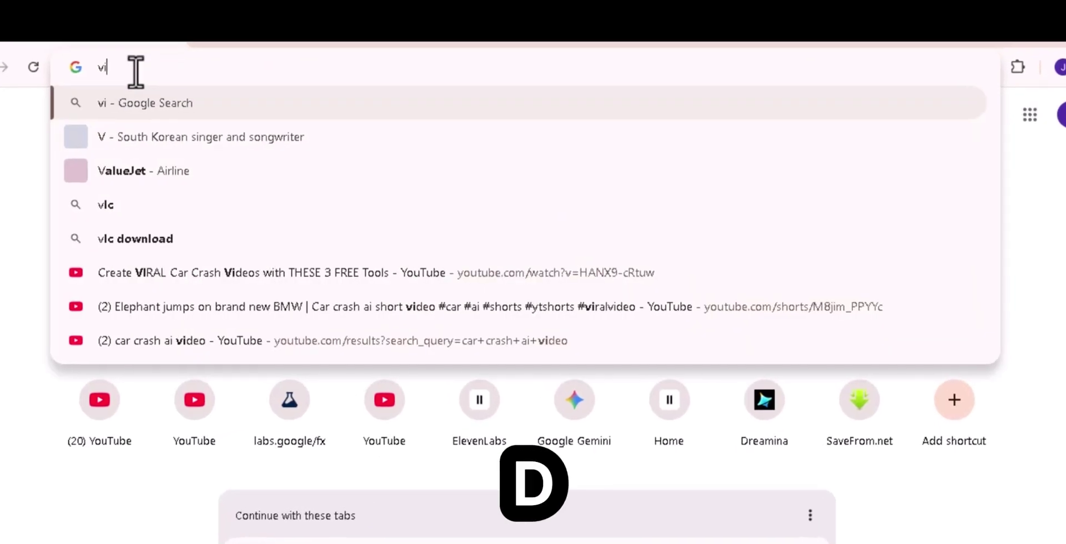
{"action": "type", "text": "eo"}
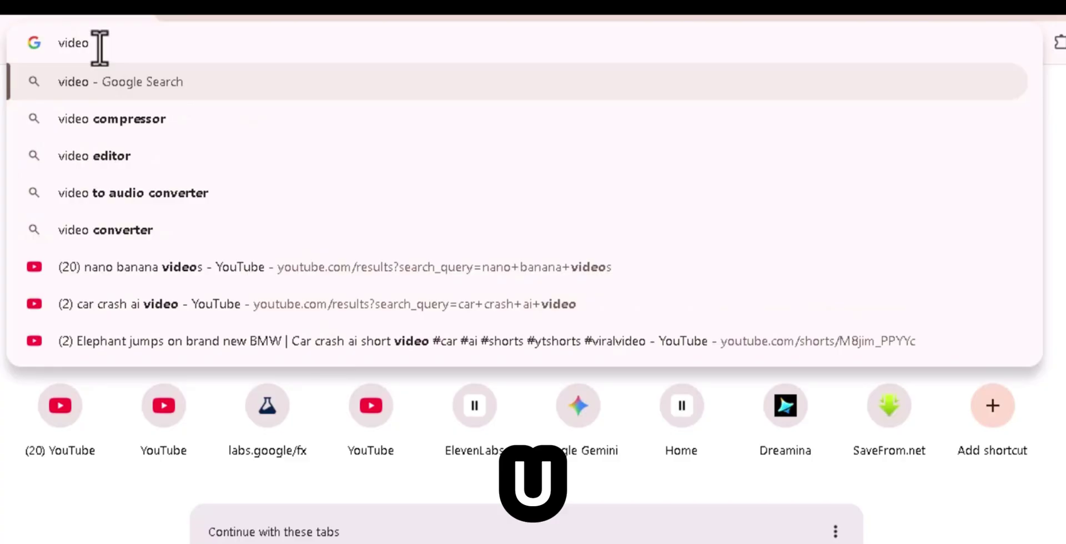
{"action": "type", "text": "inu"}
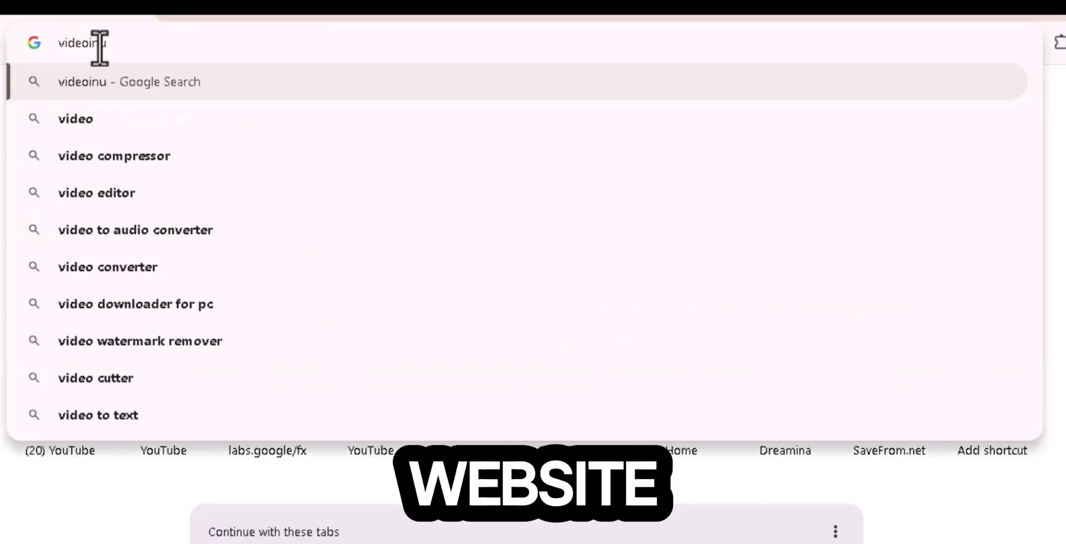
{"action": "key", "text": "Return"}
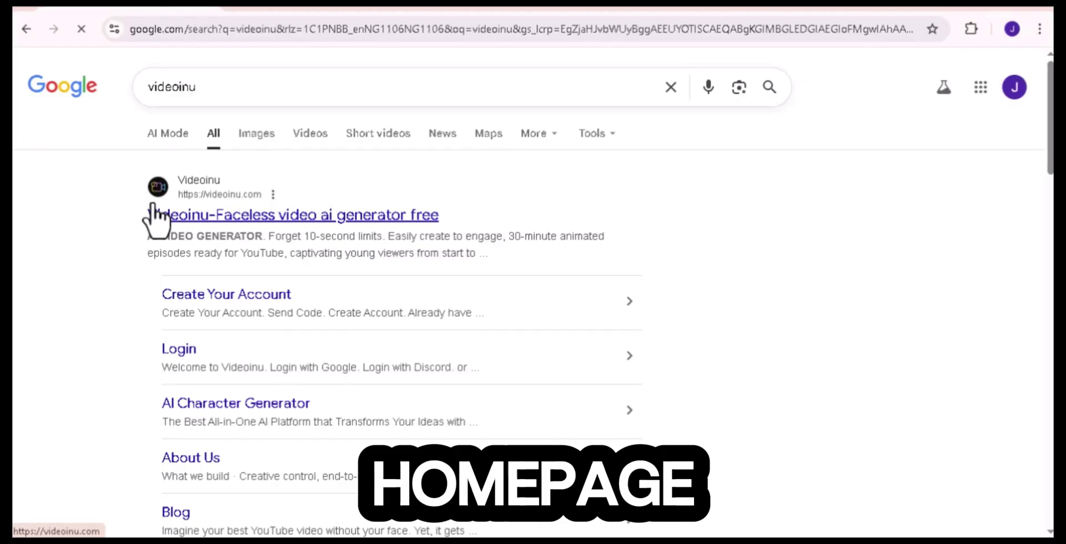
{"action": "left_click", "coordinate": [157, 217]}
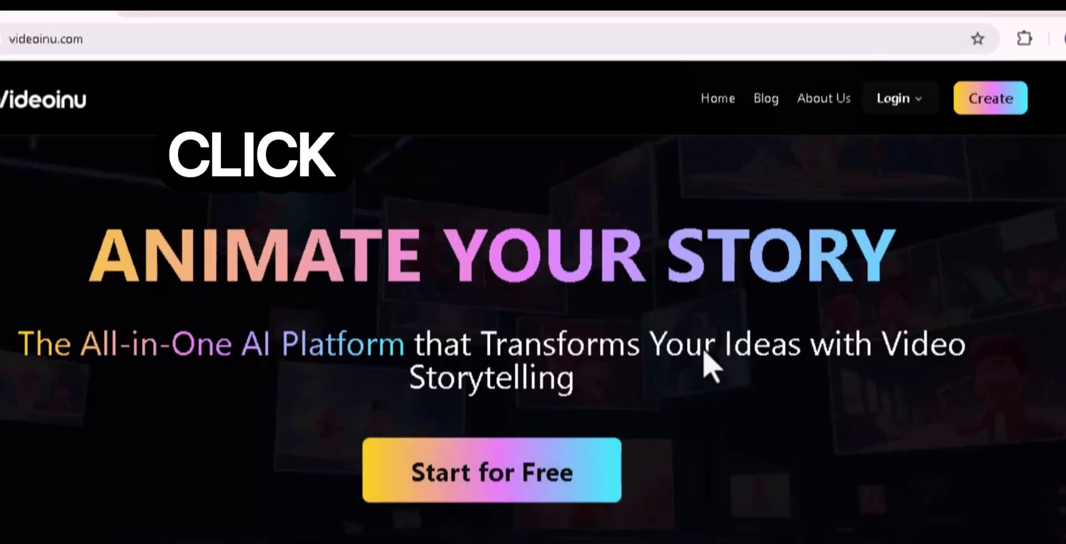
Start registering a new Videoinu account and request the e-mail verification code
{"action": "left_click", "coordinate": [916, 108]}
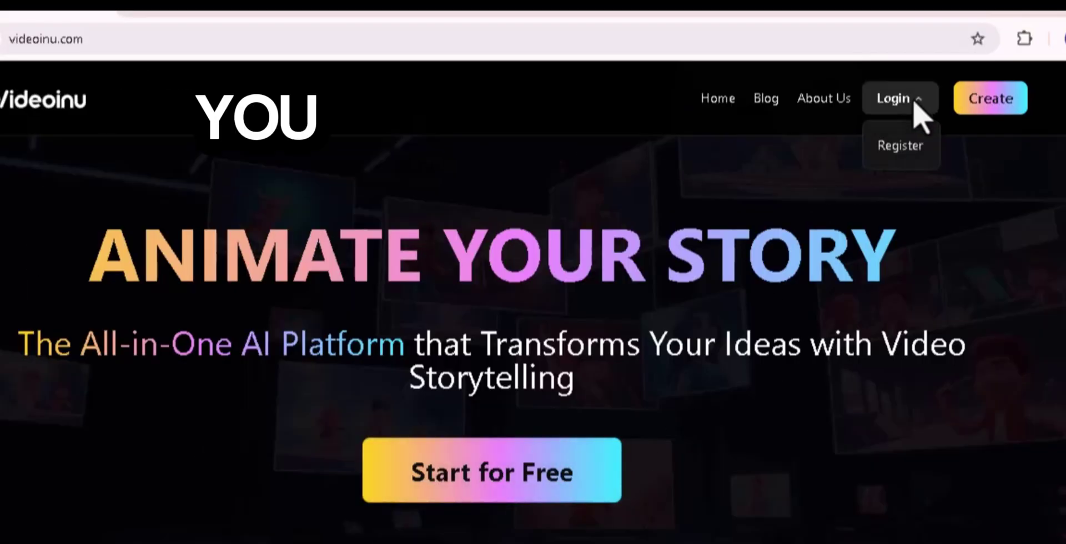
{"action": "left_click", "coordinate": [907, 162]}
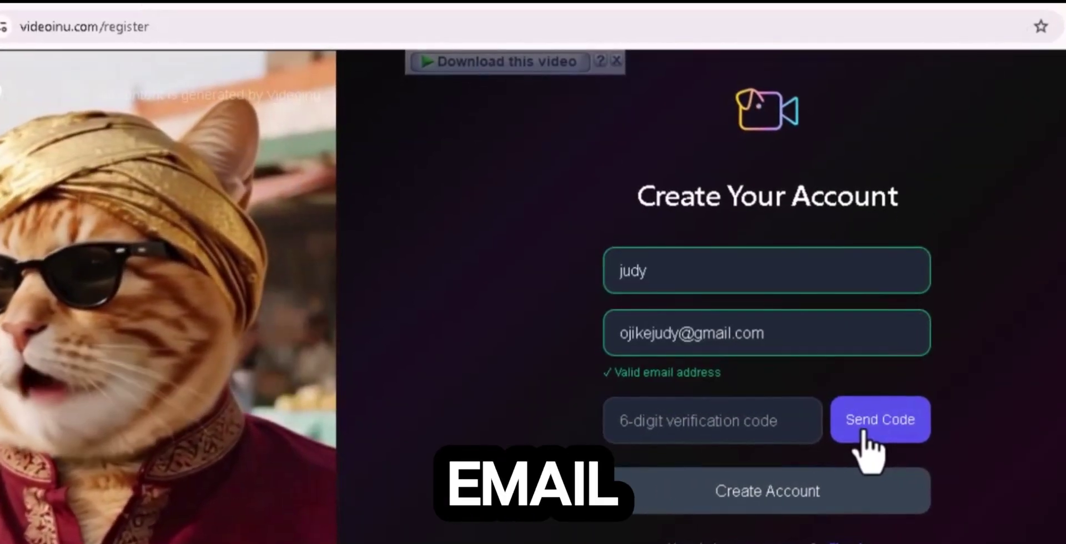
{"action": "left_click", "coordinate": [864, 436]}
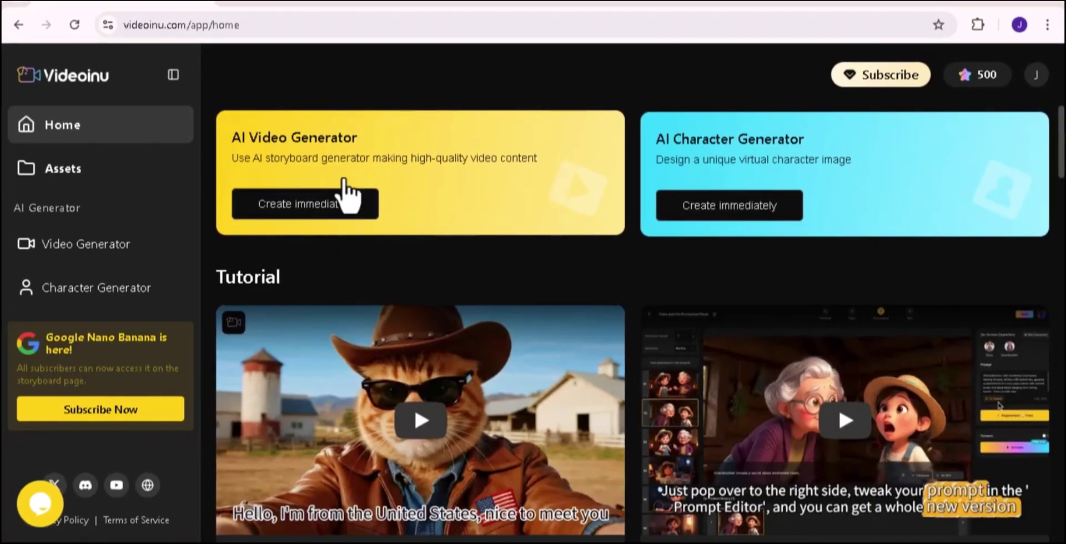
Start a new AI Video Generator project and review its script mode, style, aspect ratio and length options
{"action": "left_click", "coordinate": [335, 214]}
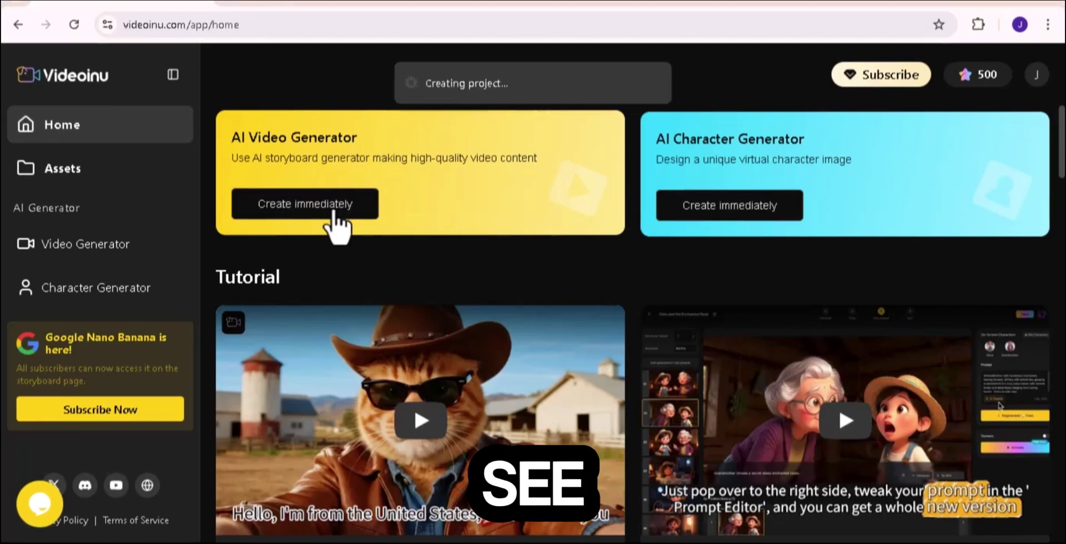
{"action": "left_click", "coordinate": [103, 531]}
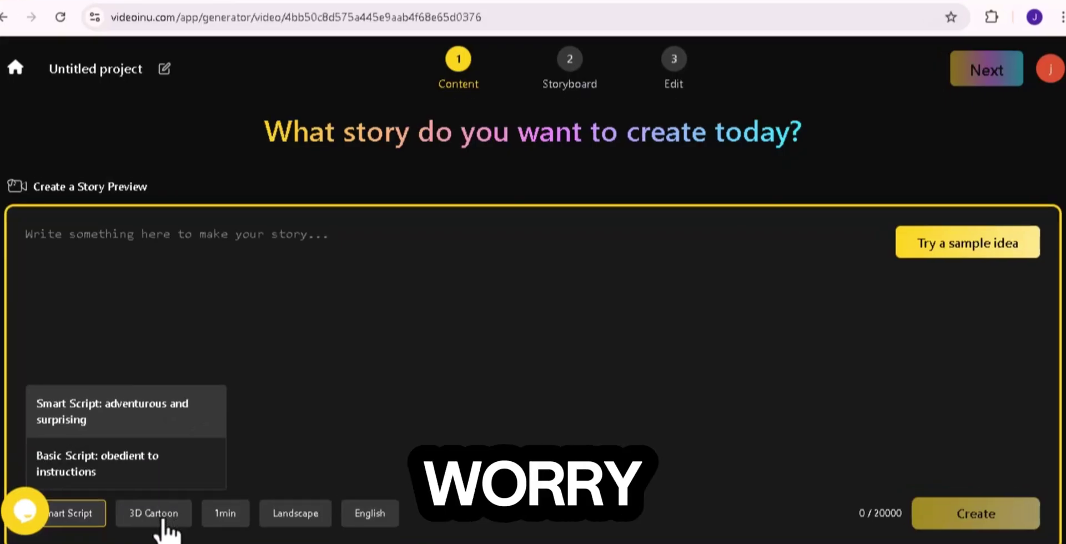
{"action": "left_click", "coordinate": [162, 522]}
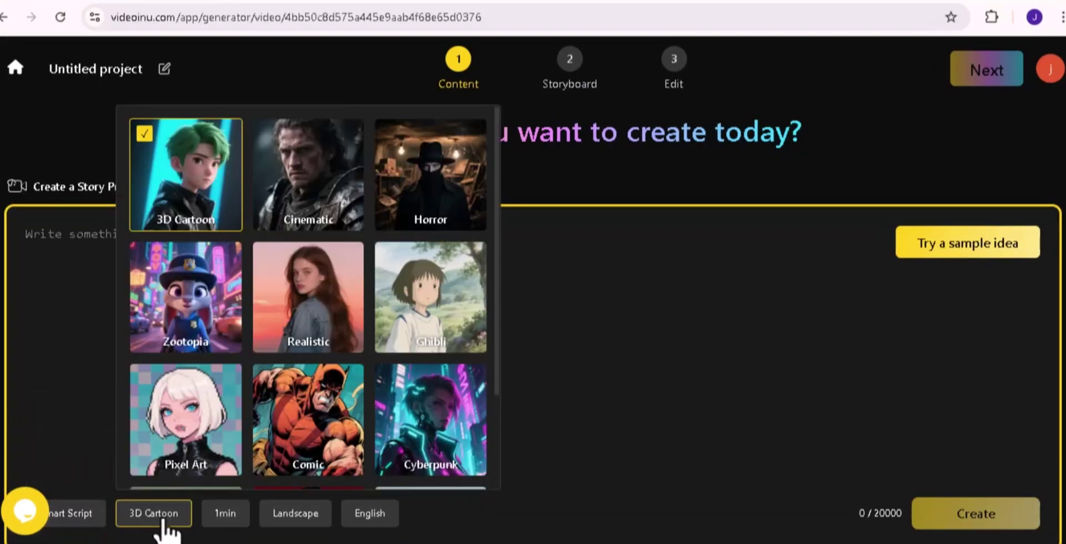
{"action": "left_click", "coordinate": [307, 520]}
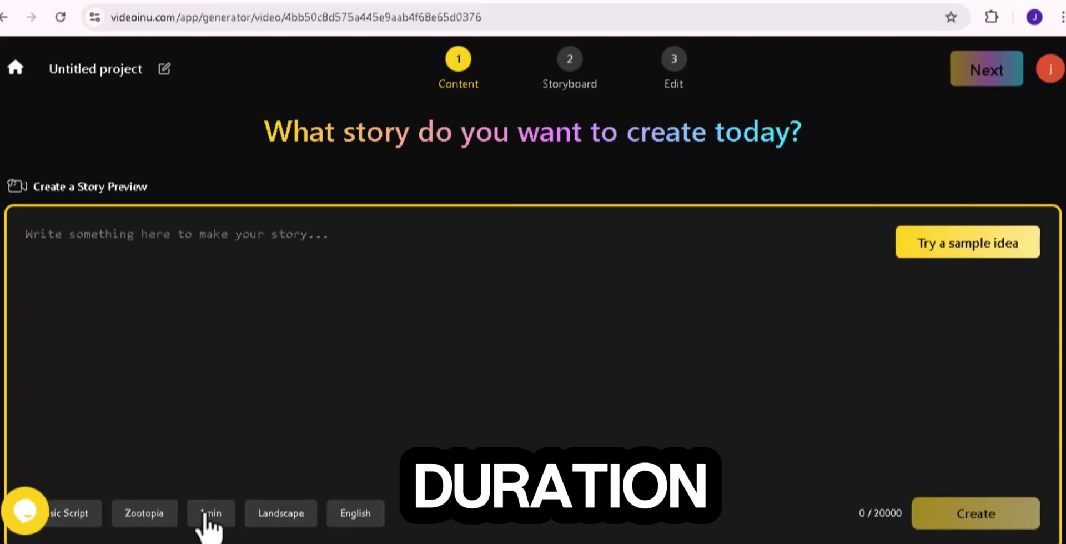
{"action": "left_click", "coordinate": [206, 514]}
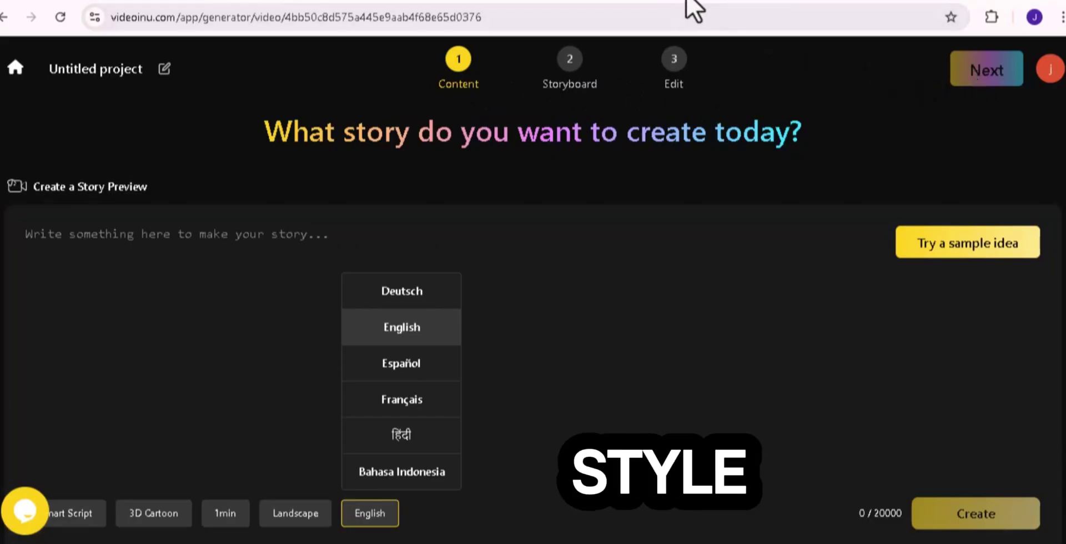
Change the visual style to Zootopia and the script mode to Basic Script, obedient to instructions
{"action": "left_click", "coordinate": [150, 516]}
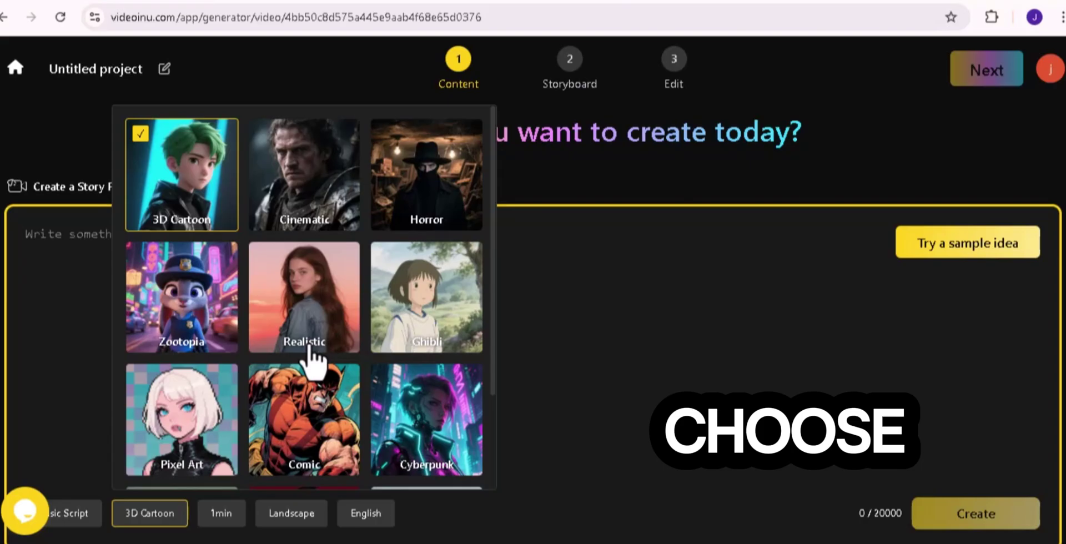
{"action": "left_click", "coordinate": [172, 332]}
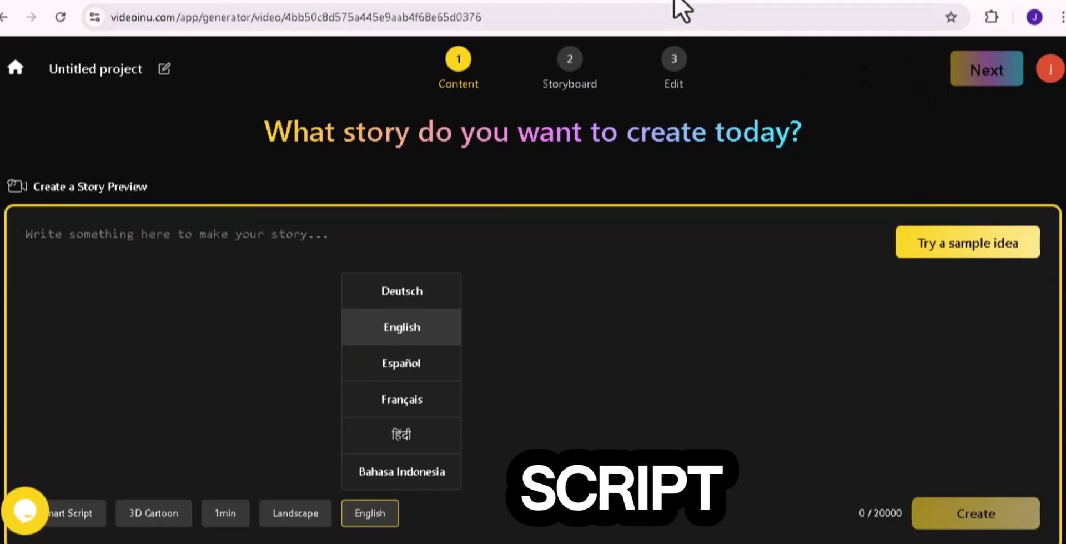
{"action": "left_click", "coordinate": [68, 522]}
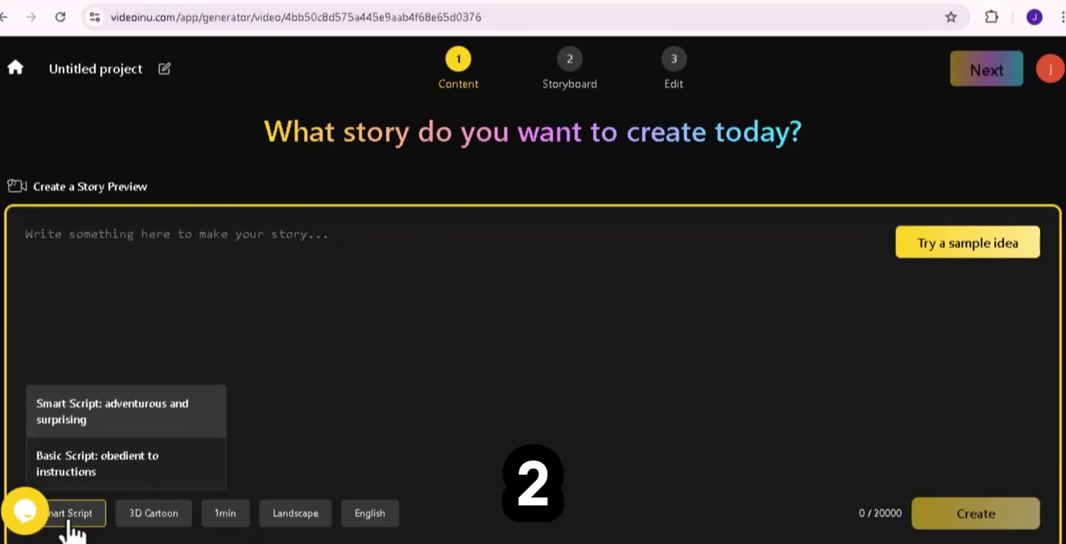
{"action": "left_click", "coordinate": [125, 469]}
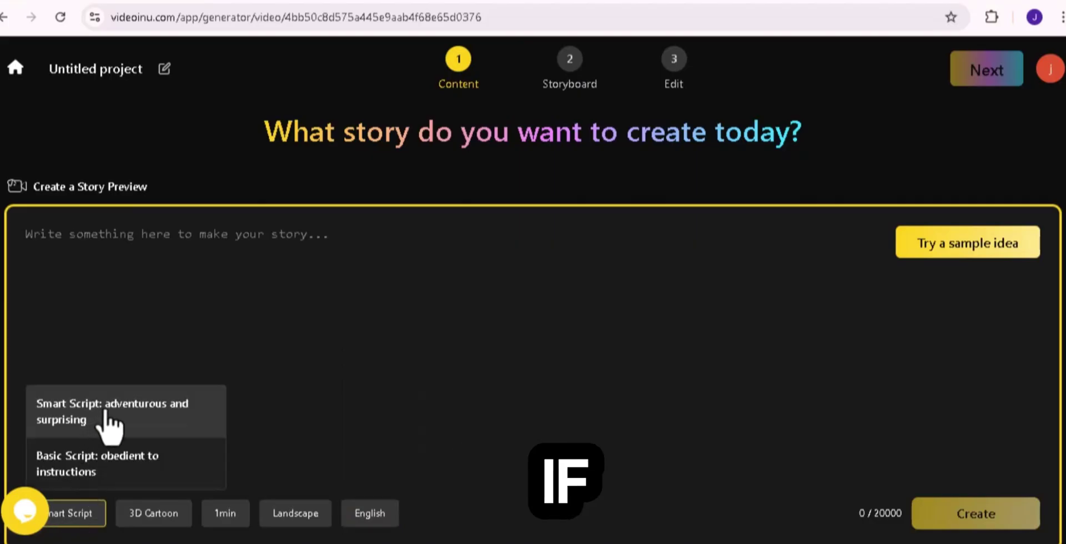
{"action": "left_click", "coordinate": [128, 482]}
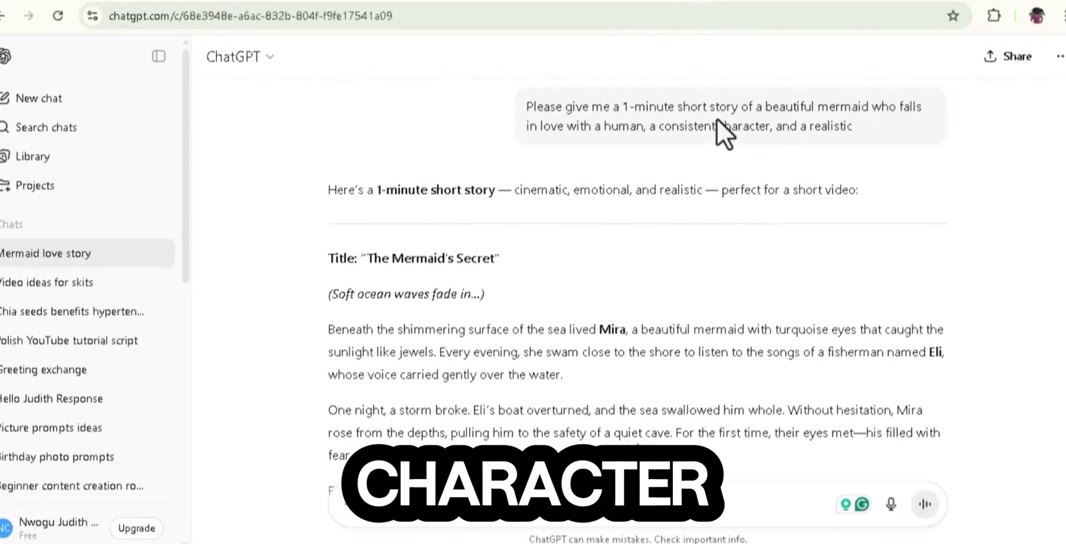
Scroll through the ChatGPT mermaid story text to review it
{"action": "scroll", "coordinate": [728, 110], "scroll_direction": "down", "scroll_amount": 3}
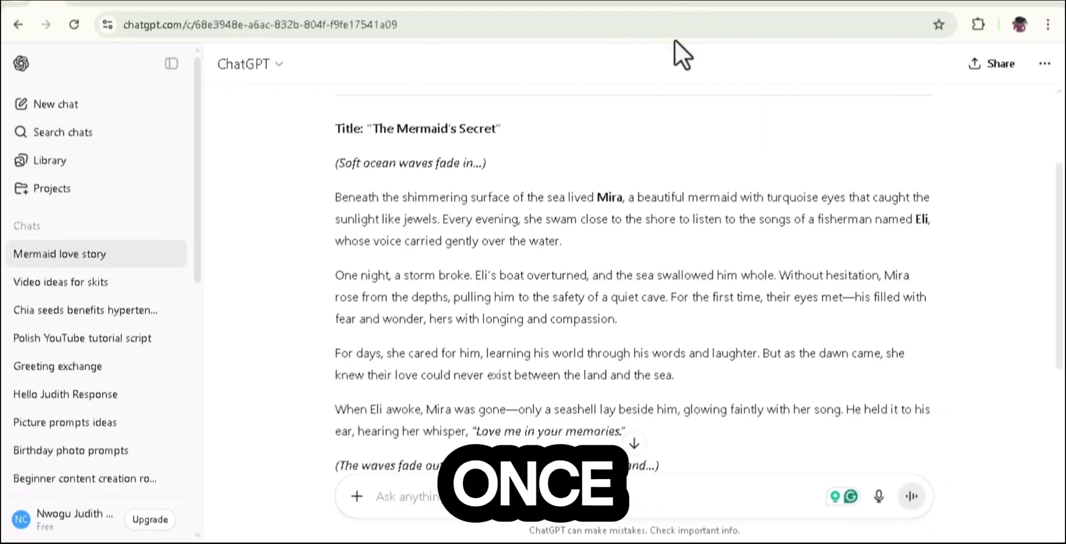
{"action": "scroll", "coordinate": [1054, 283], "scroll_direction": "down", "scroll_amount": 3}
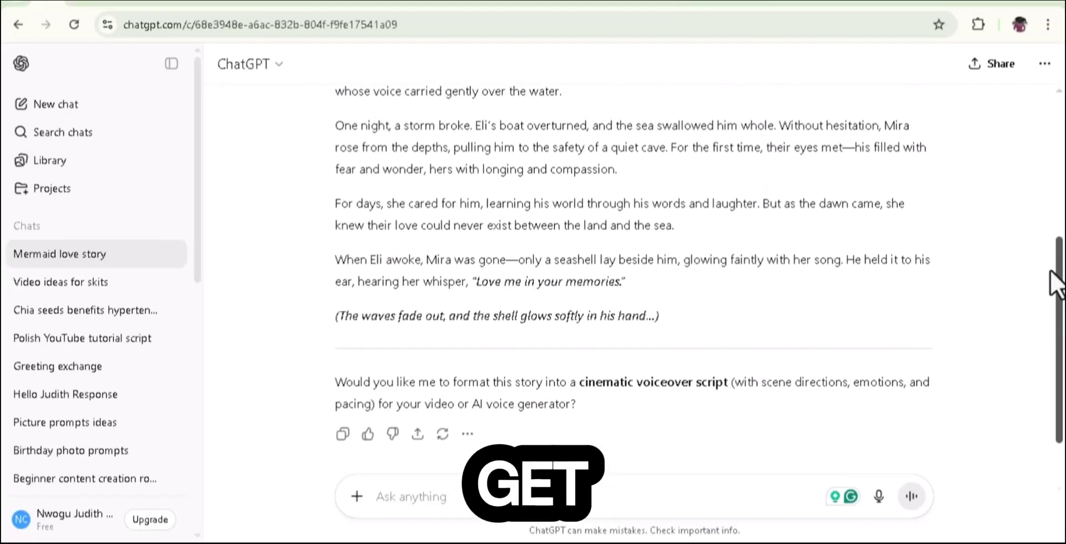
{"action": "scroll", "coordinate": [1054, 283], "scroll_direction": "up", "scroll_amount": 3}
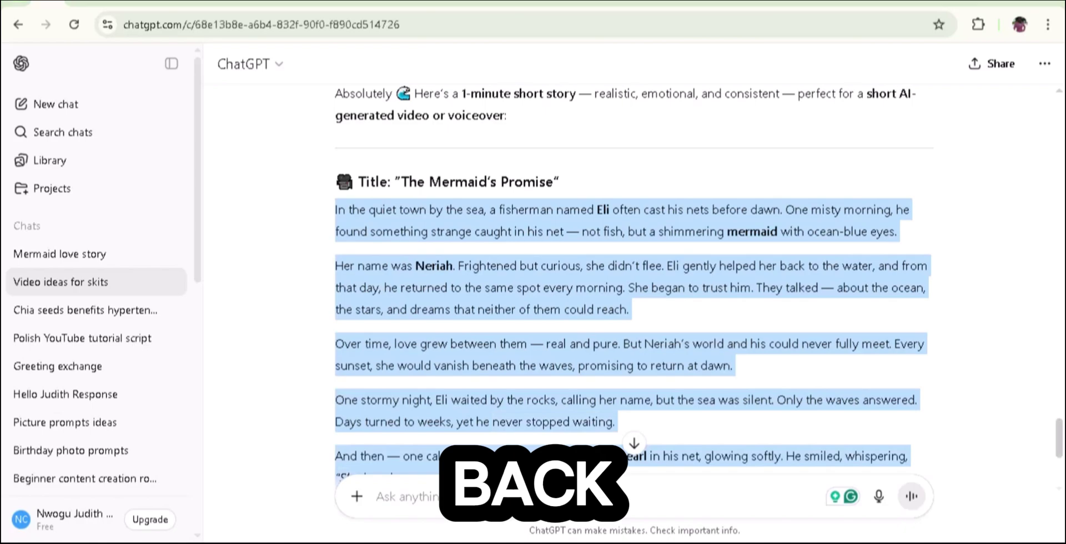
{"action": "scroll", "coordinate": [562, 401], "scroll_direction": "down", "scroll_amount": 5}
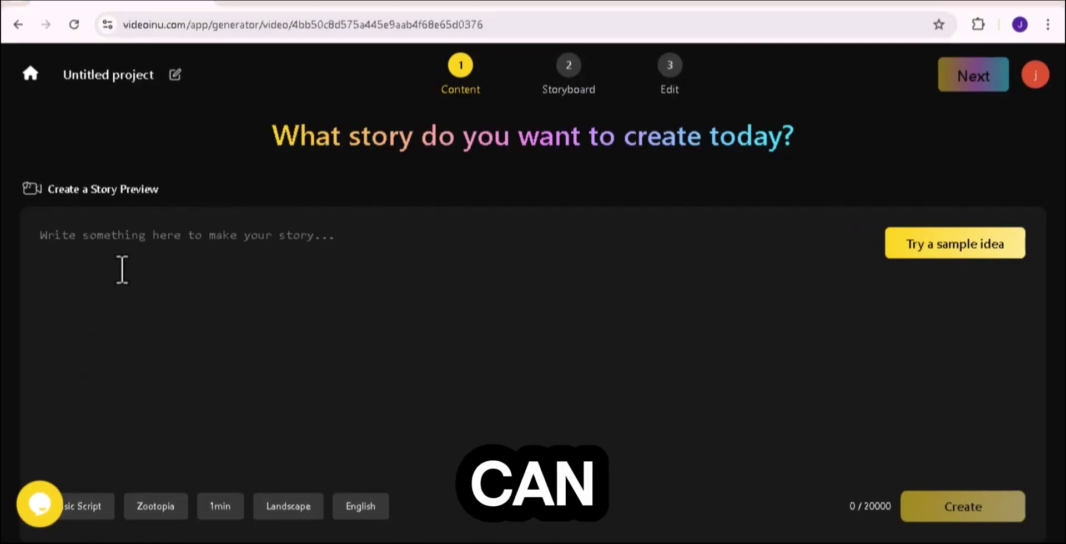
Paste the mermaid story into the story box, generate, and review the synopsis, cast and key shots
{"action": "left_click", "coordinate": [120, 272]}
{"action": "right_click", "coordinate": [119, 274]}
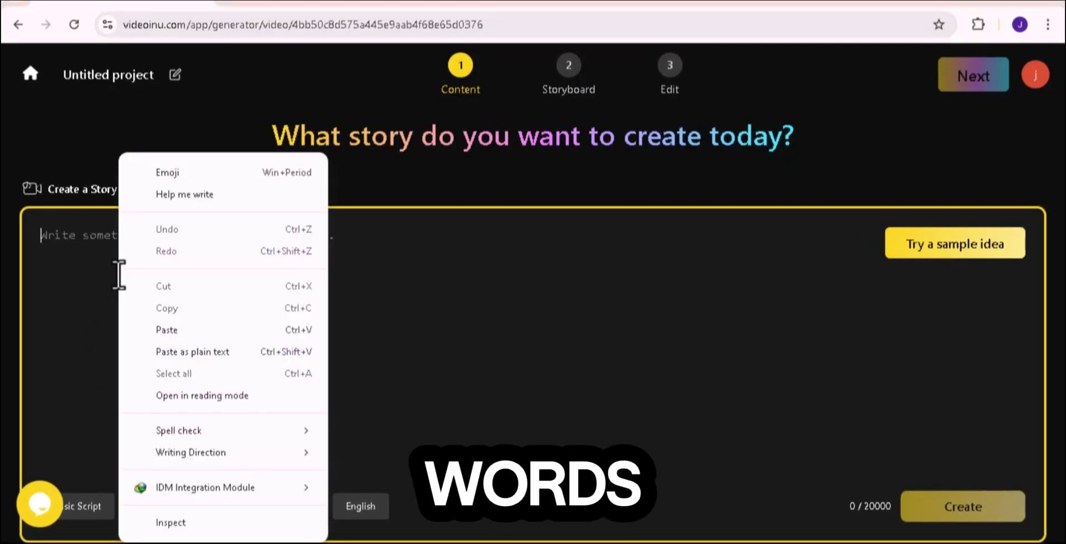
{"action": "left_click", "coordinate": [162, 329]}
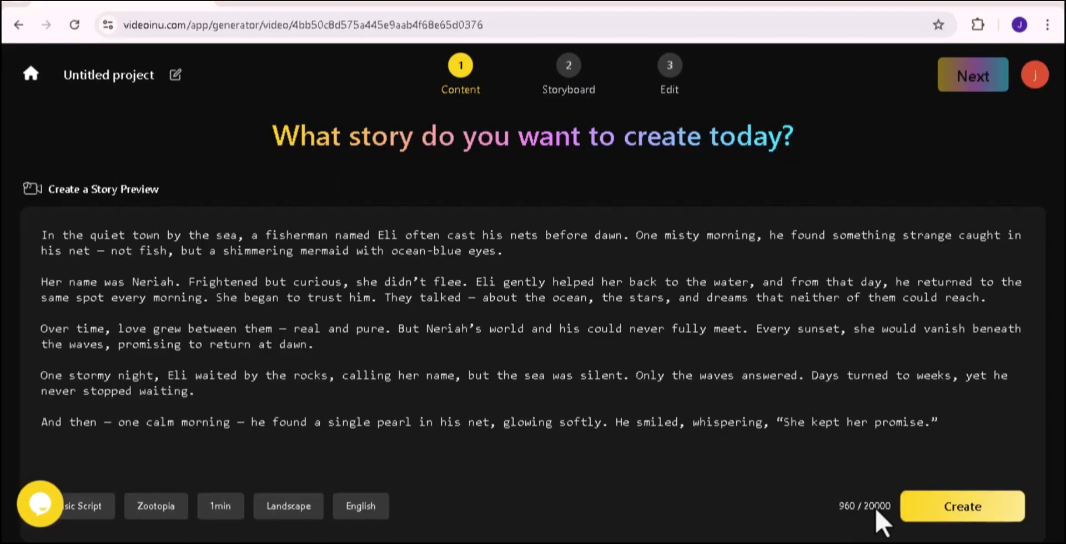
{"action": "left_click", "coordinate": [978, 508]}
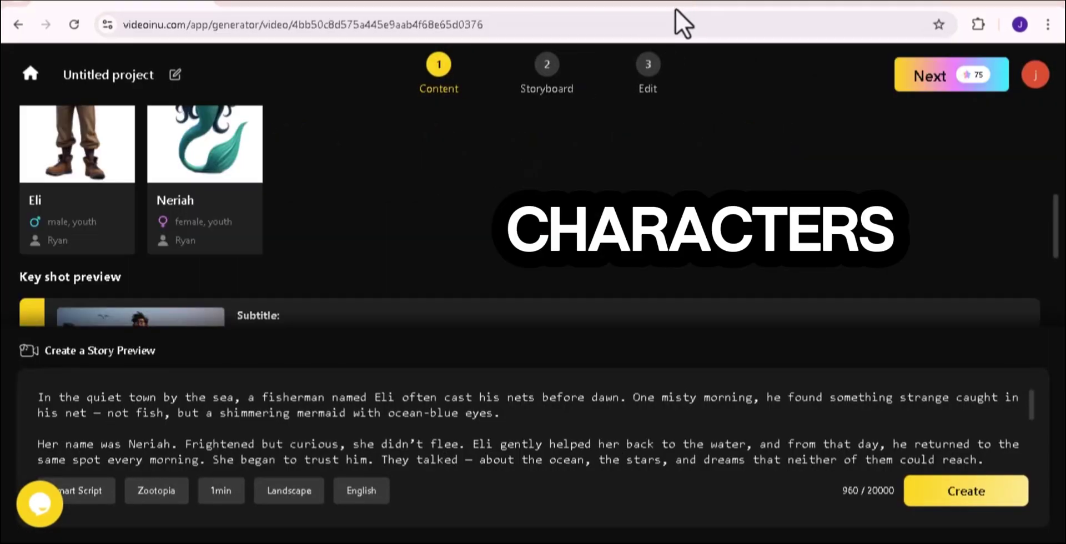
{"action": "scroll", "coordinate": [412, 225], "scroll_direction": "up", "scroll_amount": 5}
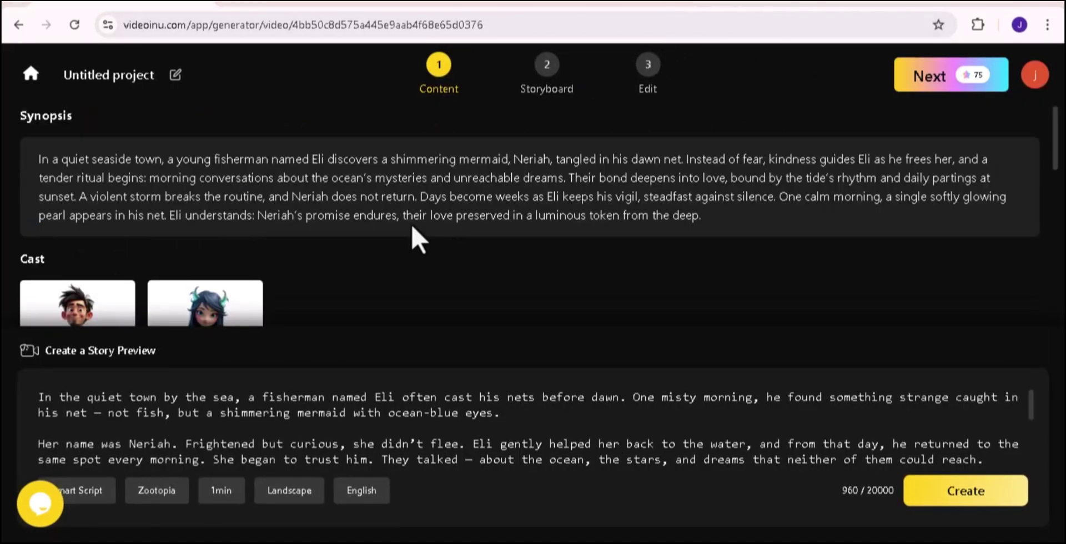
{"action": "scroll", "coordinate": [411, 224], "scroll_direction": "down", "scroll_amount": 5}
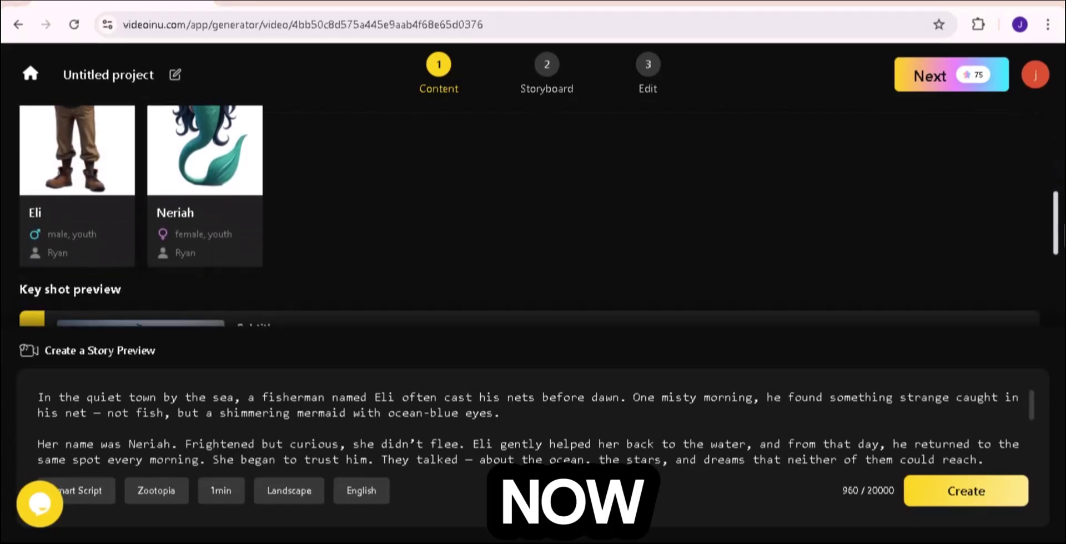
{"action": "scroll", "coordinate": [530, 217], "scroll_direction": "down", "scroll_amount": 5}
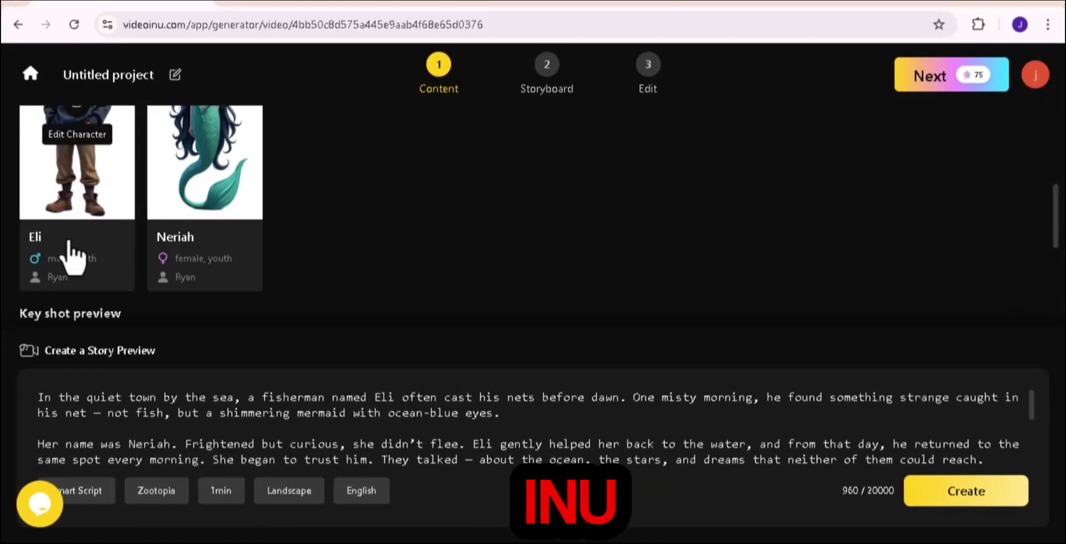
Open the Character Library for Eli and filter it to male characters
{"action": "left_click", "coordinate": [66, 254]}
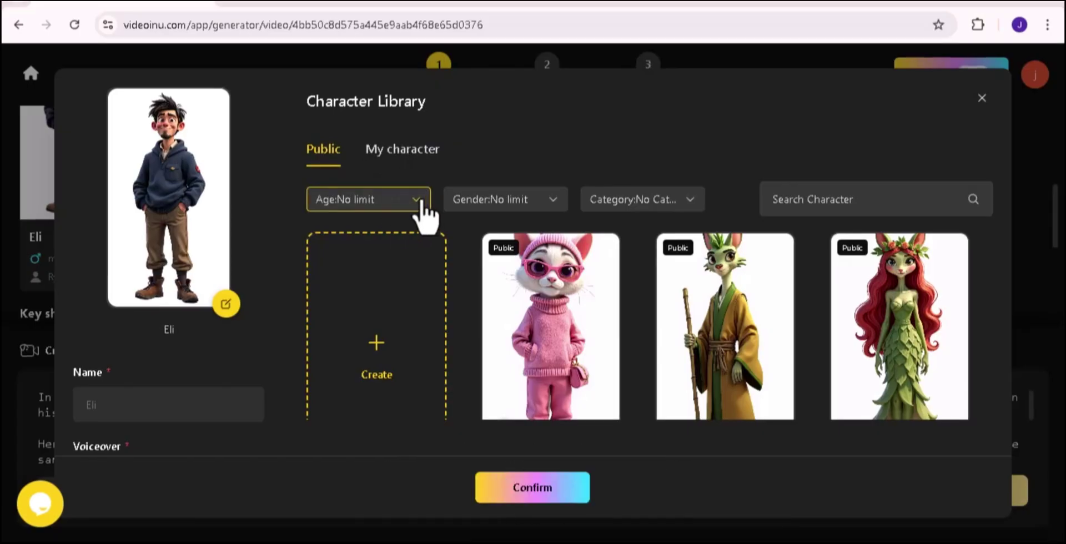
{"action": "left_click", "coordinate": [552, 219]}
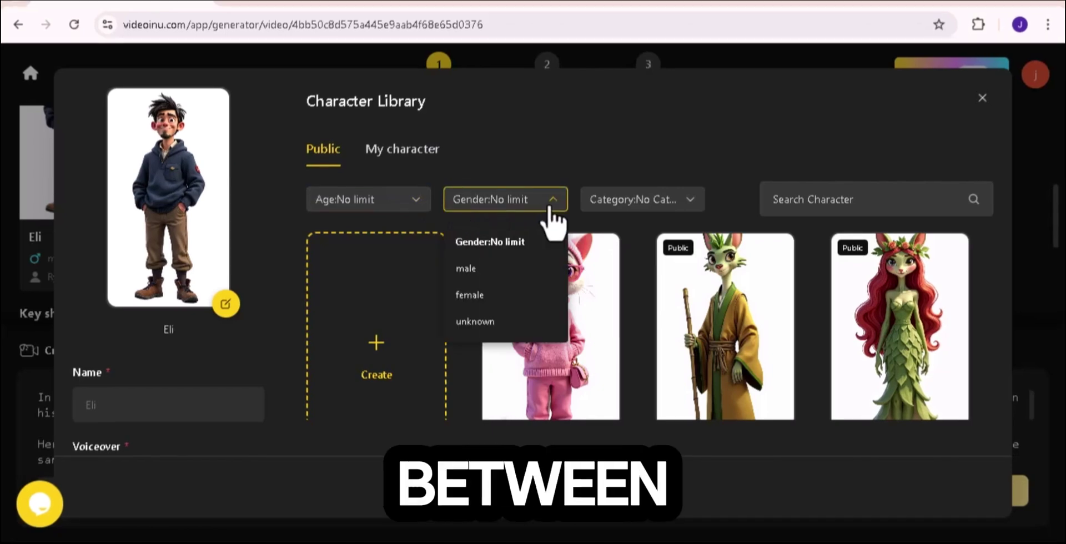
{"action": "left_click", "coordinate": [497, 276]}
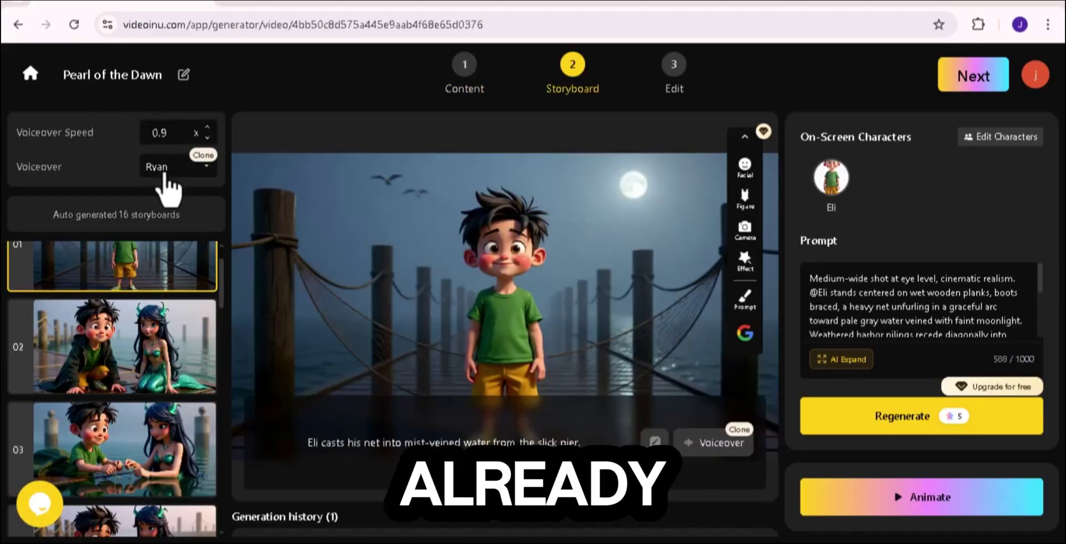
Set the voiceover voice to Jack, then save the 16-scene storyboard and advance to Edit
{"action": "left_click", "coordinate": [160, 168]}
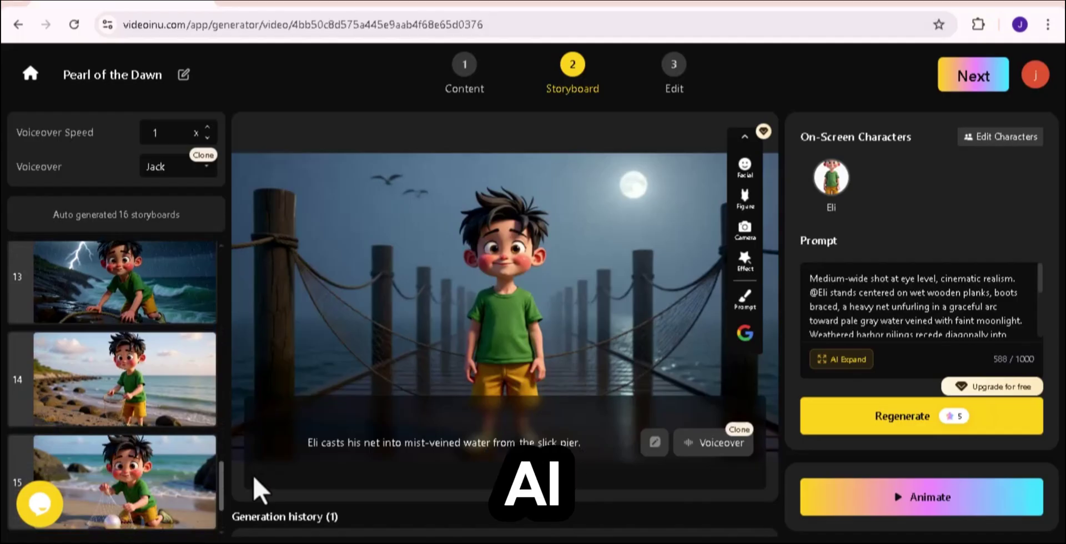
{"action": "scroll", "coordinate": [254, 483], "scroll_direction": "down", "scroll_amount": 2}
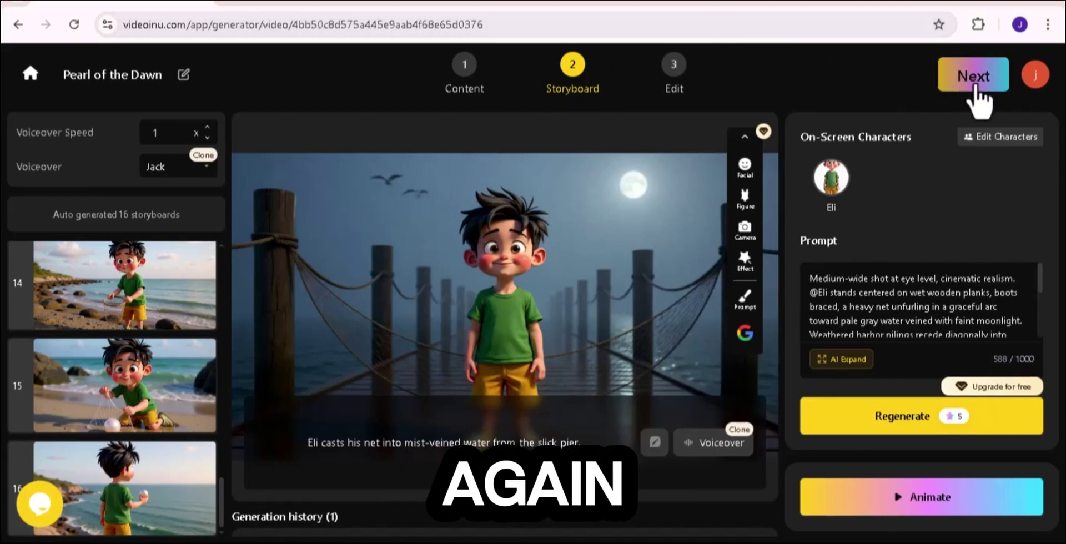
{"action": "left_click", "coordinate": [961, 83]}
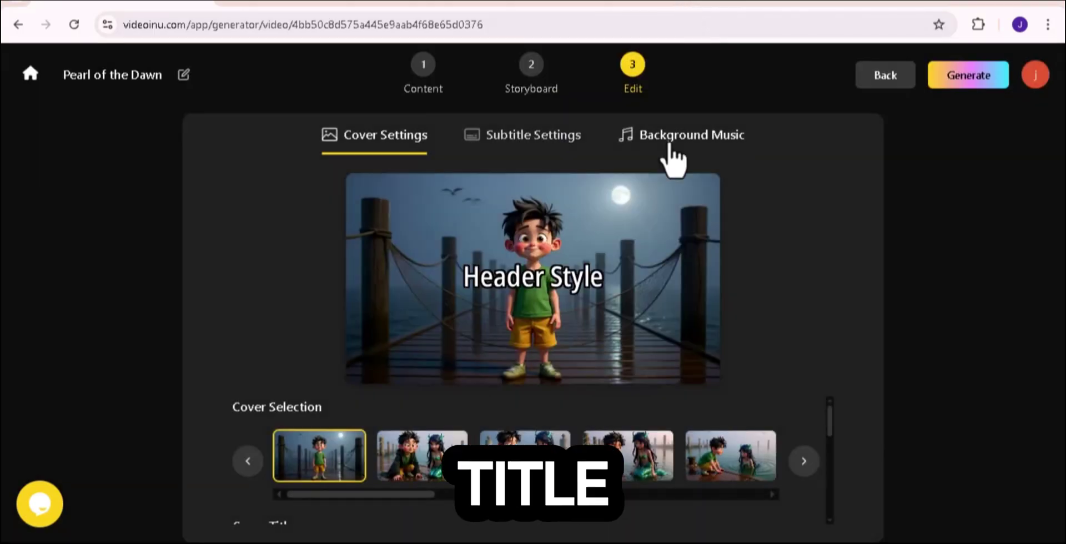
Review the background music options and paste 'The Mermaid's Promise' as the cover title
{"action": "left_click", "coordinate": [671, 145]}
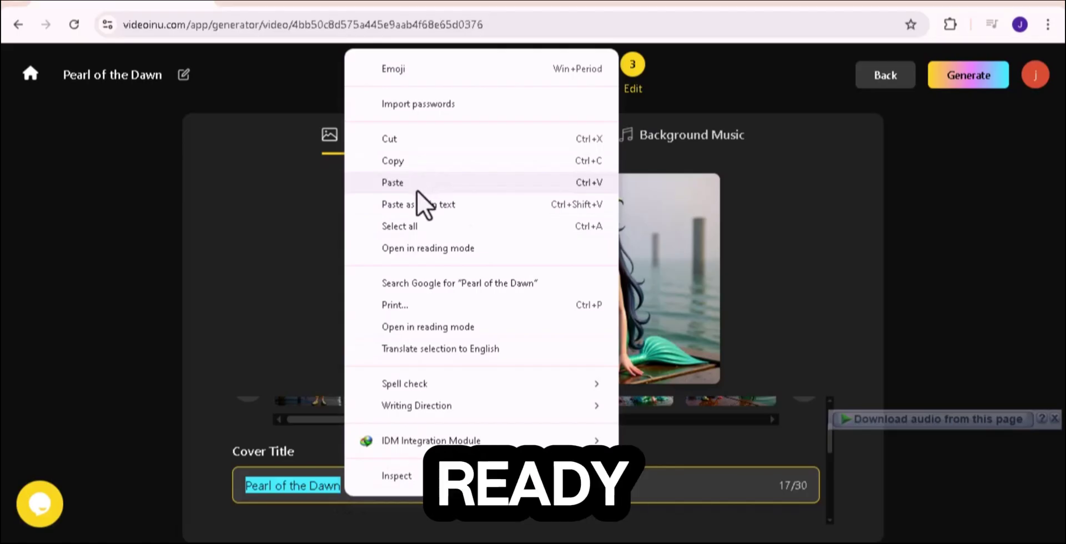
{"action": "left_click", "coordinate": [417, 184]}
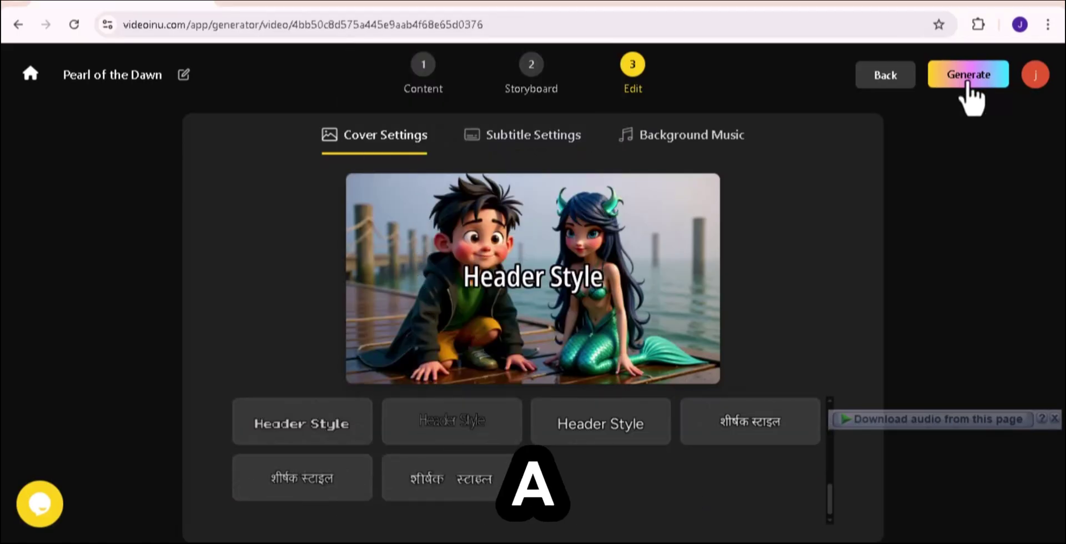
Start generating the final 'Pearl of the Dawn' video and let it run to completion
{"action": "left_click", "coordinate": [968, 89]}
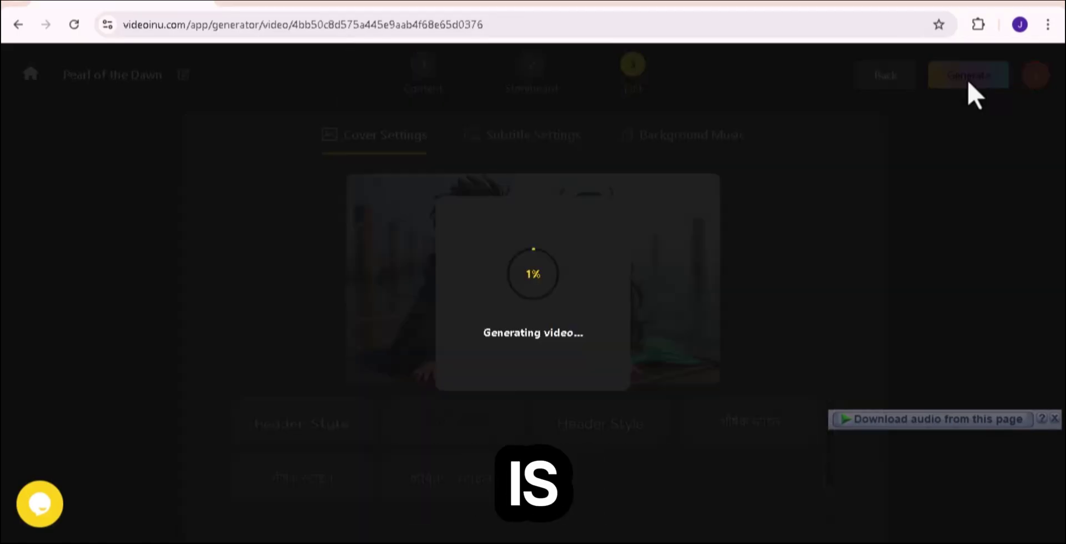